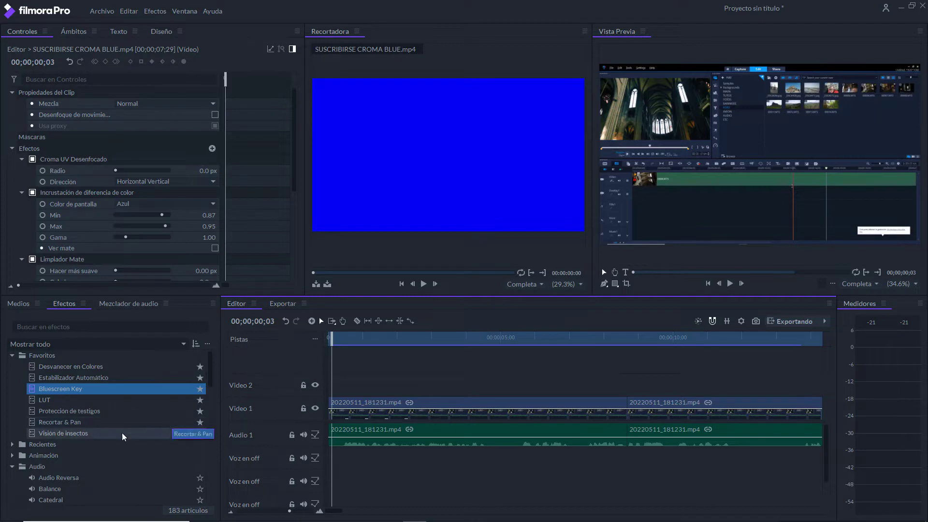
Browse the effects library, collapse the Favoritos and Audio groups, and expand Barrido under Transiciones - Video to review the transitions.
{"action": "scroll", "coordinate": [119, 435], "scroll_direction": "down", "scroll_amount": 15}
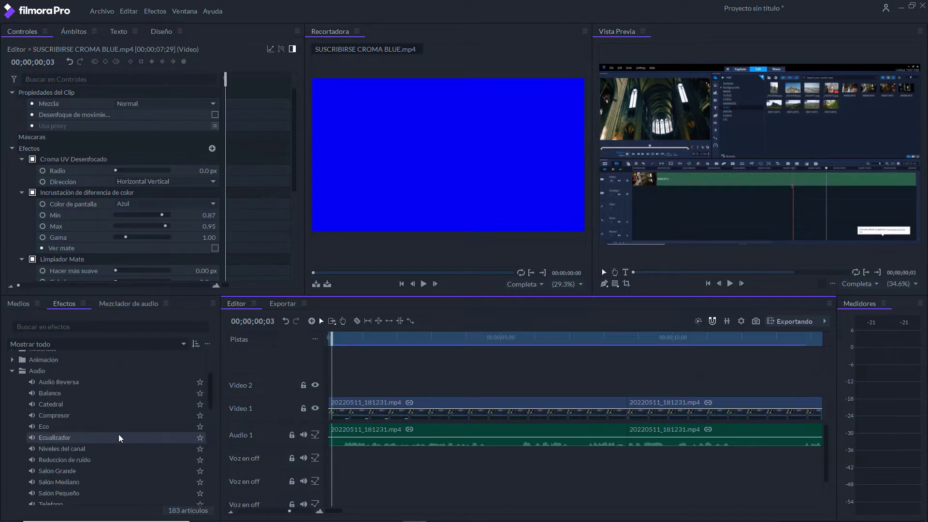
{"action": "scroll", "coordinate": [120, 357], "scroll_direction": "up", "scroll_amount": 14}
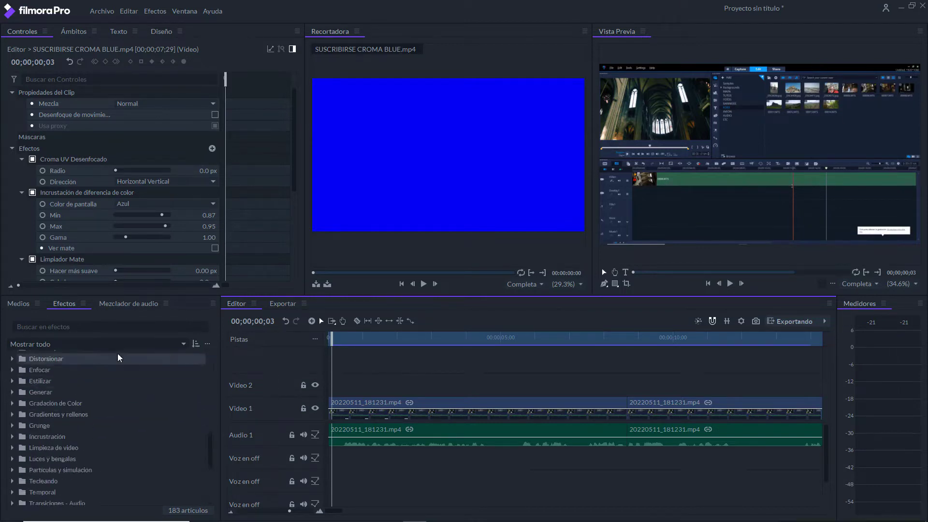
{"action": "scroll", "coordinate": [132, 367], "scroll_direction": "up", "scroll_amount": 1}
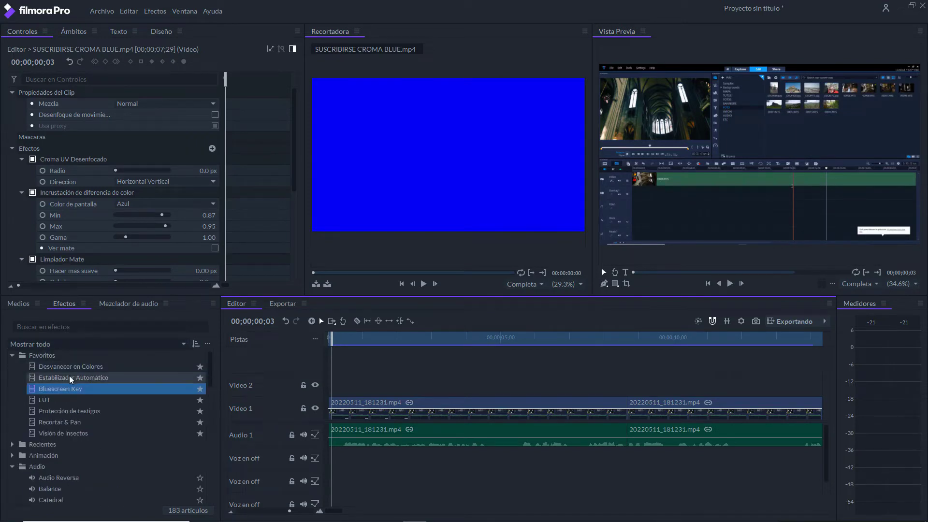
{"action": "left_click", "coordinate": [12, 356]}
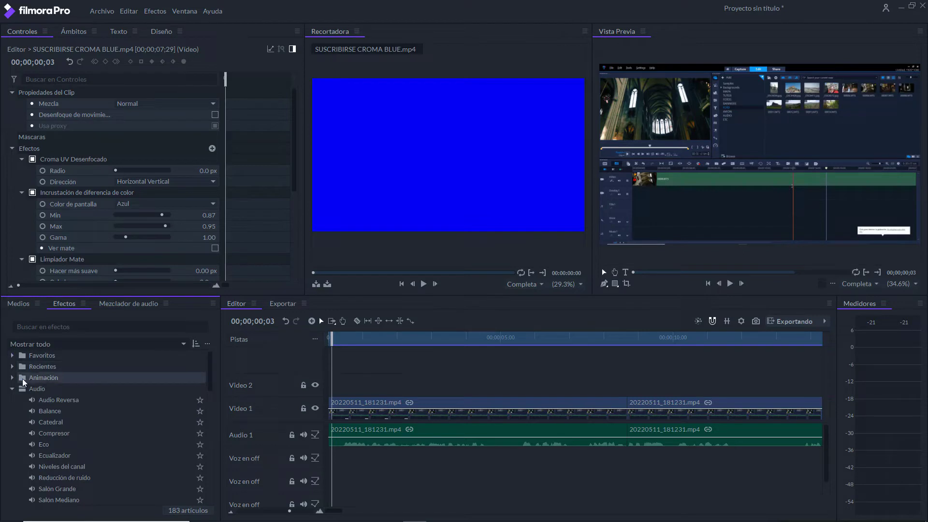
{"action": "left_click", "coordinate": [12, 390]}
{"action": "left_click", "coordinate": [11, 400]}
{"action": "scroll", "coordinate": [80, 404], "scroll_direction": "down", "scroll_amount": 2}
{"action": "scroll", "coordinate": [79, 404], "scroll_direction": "down", "scroll_amount": 5}
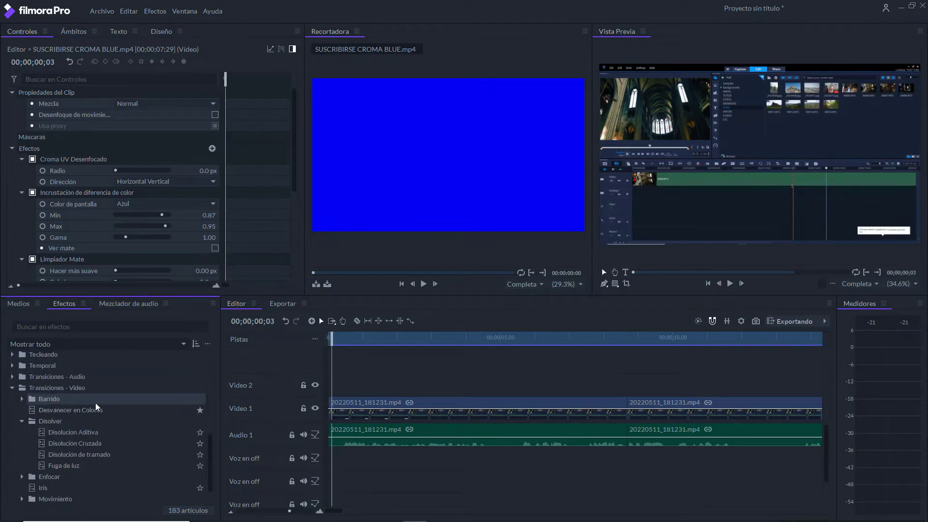
{"action": "left_click", "coordinate": [23, 400]}
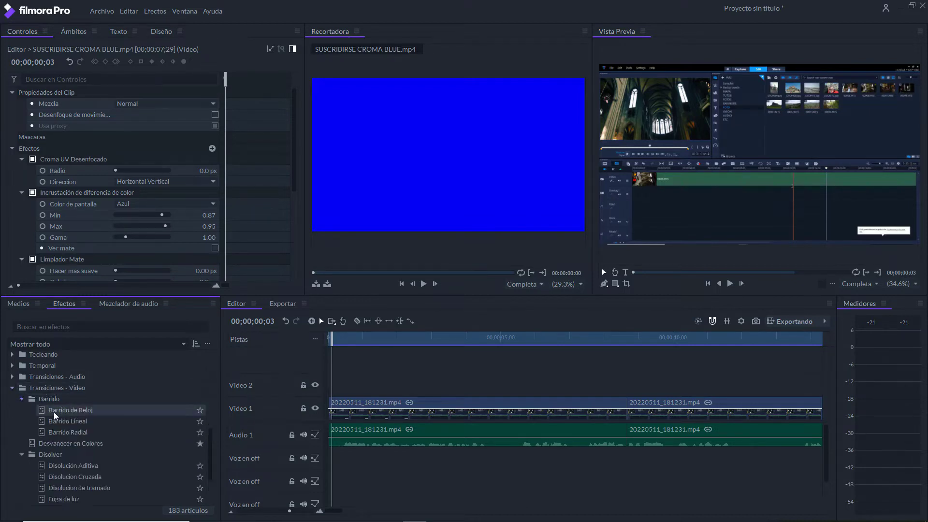
{"action": "scroll", "coordinate": [108, 408], "scroll_direction": "down", "scroll_amount": 1}
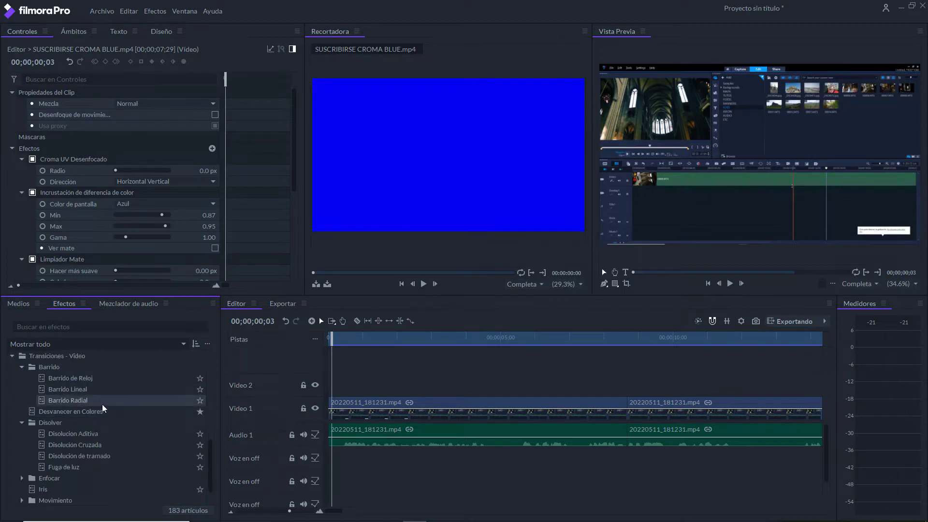
{"action": "scroll", "coordinate": [102, 414], "scroll_direction": "down", "scroll_amount": 1}
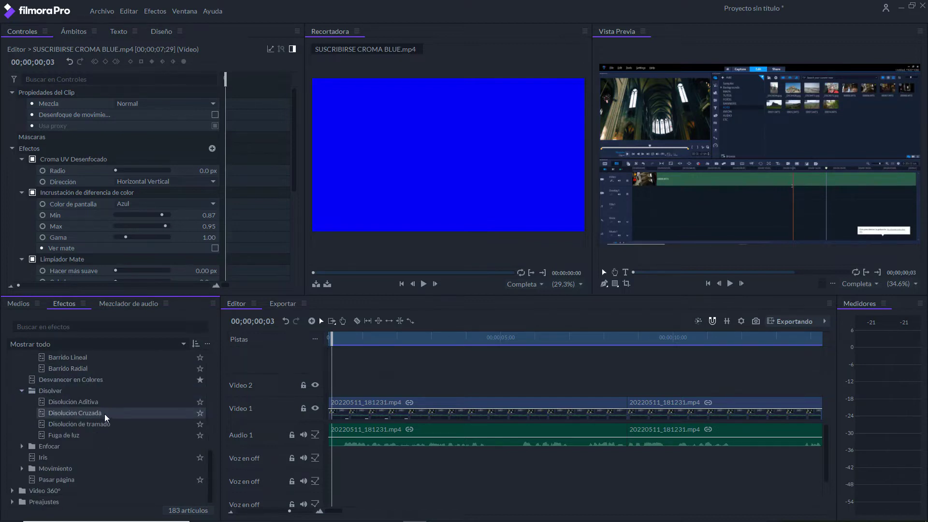
Apply the Disolución Aditiva transition to the start of the first clip on Video 1 and play it from the beginning.
{"action": "left_click", "coordinate": [60, 402]}
{"action": "left_click_drag", "start_coordinate": [60, 402], "coordinate": [334, 410]}
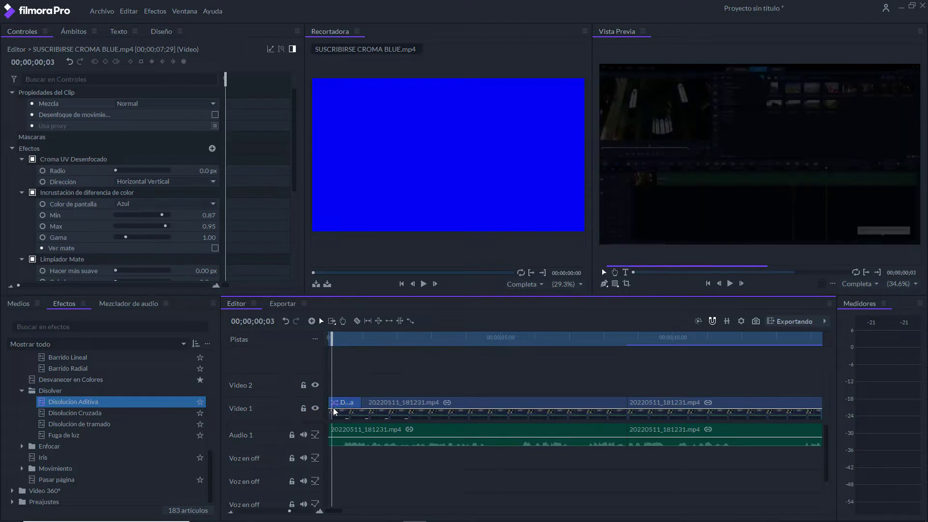
{"action": "left_click_drag", "start_coordinate": [332, 339], "coordinate": [329, 340]}
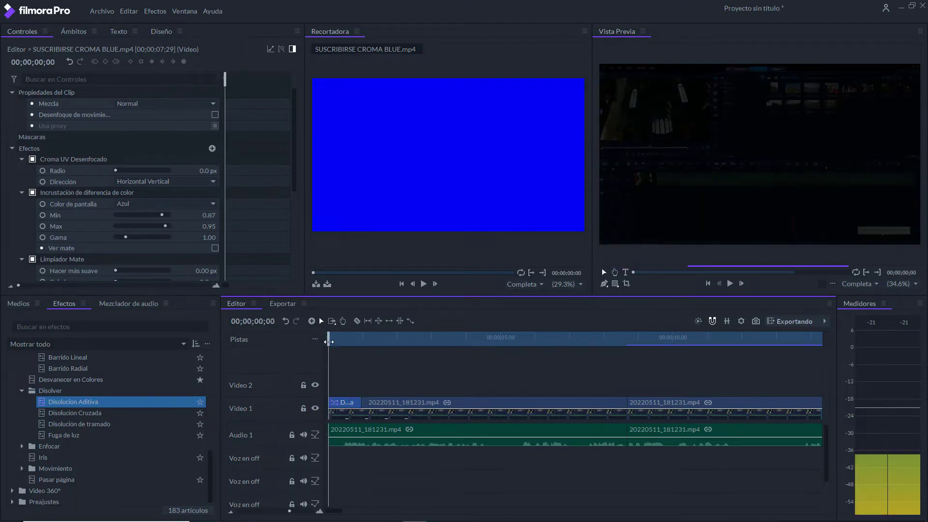
{"action": "key", "text": "space"}
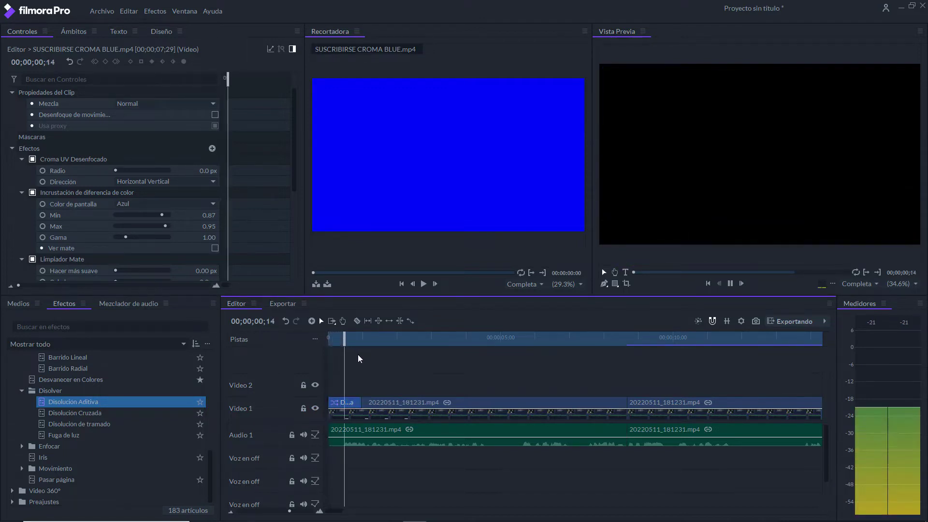
{"action": "key", "text": "space"}
{"action": "left_click_drag", "start_coordinate": [393, 340], "coordinate": [328, 340]}
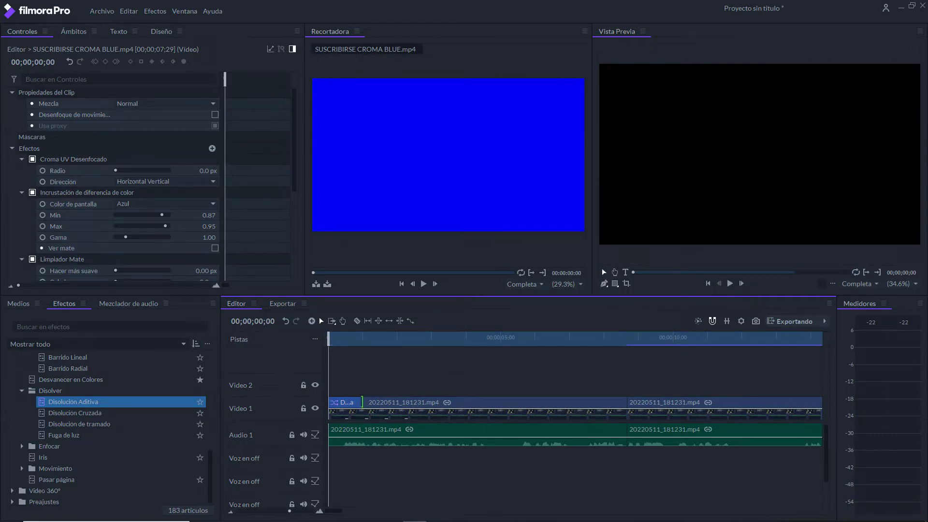
Lengthen the opening Disolución Aditiva transition to about 4 seconds for a test playback, and shorten it again.
{"action": "left_click_drag", "start_coordinate": [362, 402], "coordinate": [466, 410]}
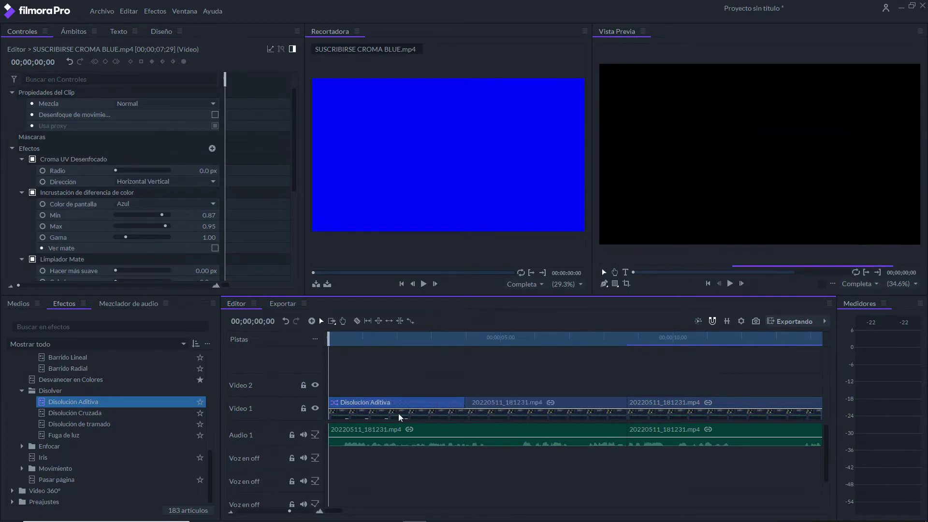
{"action": "key", "text": "space"}
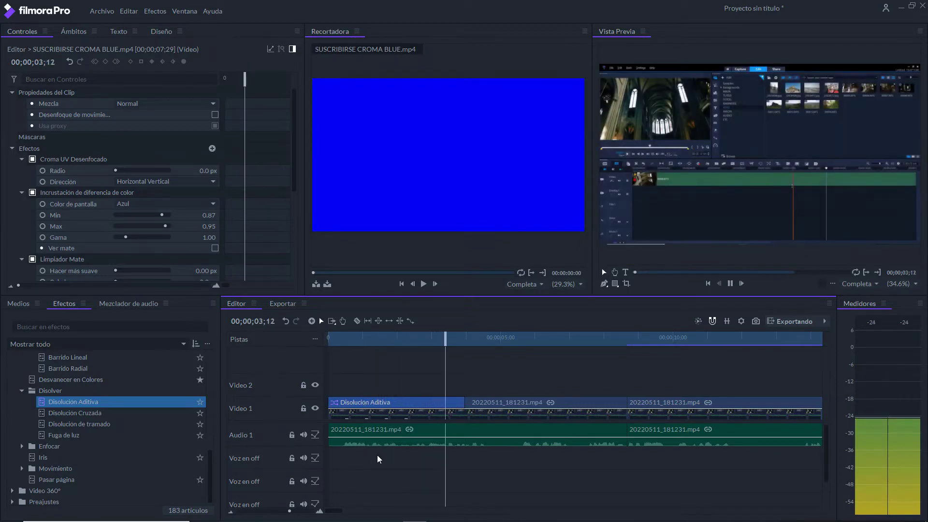
{"action": "key", "text": "space"}
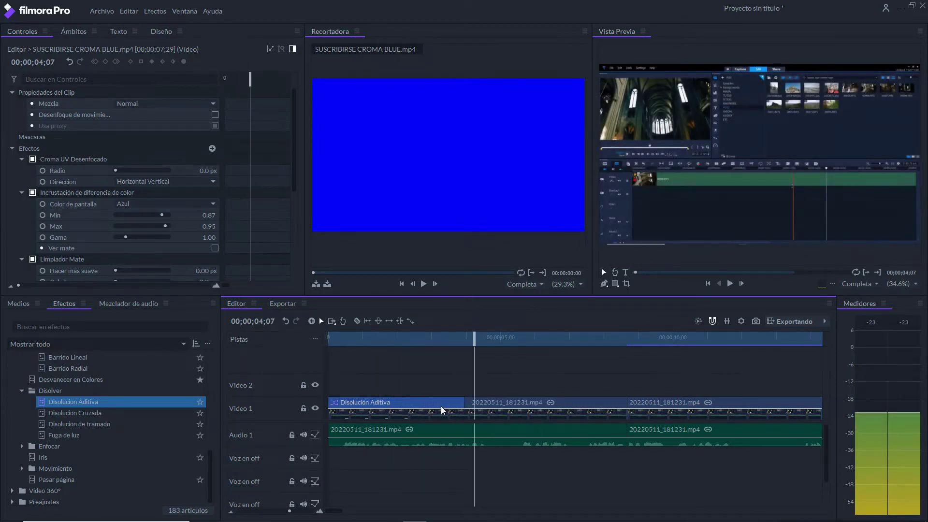
{"action": "left_click_drag", "start_coordinate": [469, 403], "coordinate": [348, 406]}
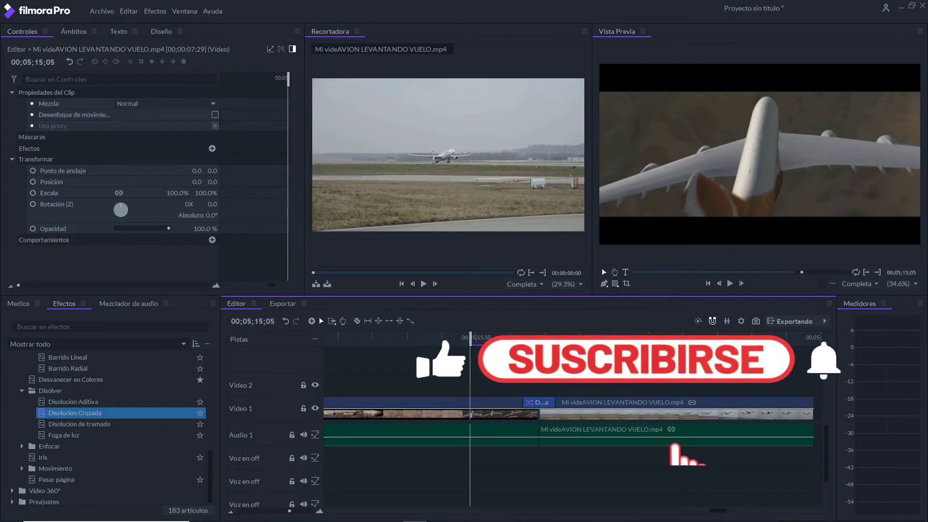
Play the Disolución Cruzada leading into the plane takeoff clip, and replace it with a Fuga de luz transition, previewing the result.
{"action": "key", "text": "space"}
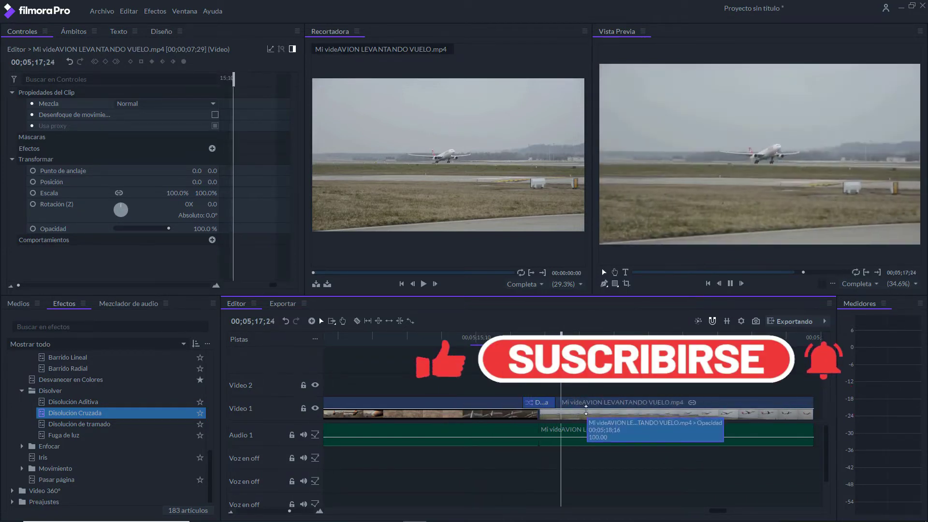
{"action": "key", "text": "space"}
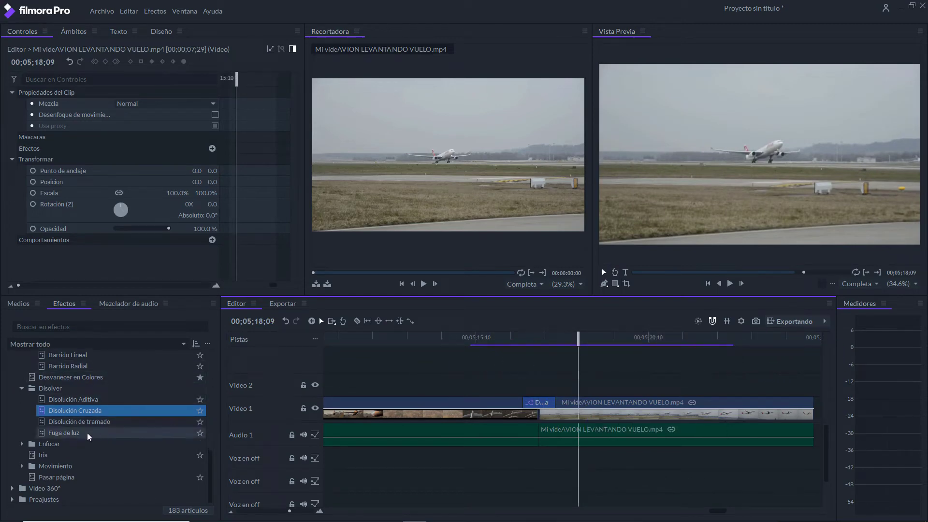
{"action": "left_click", "coordinate": [72, 433]}
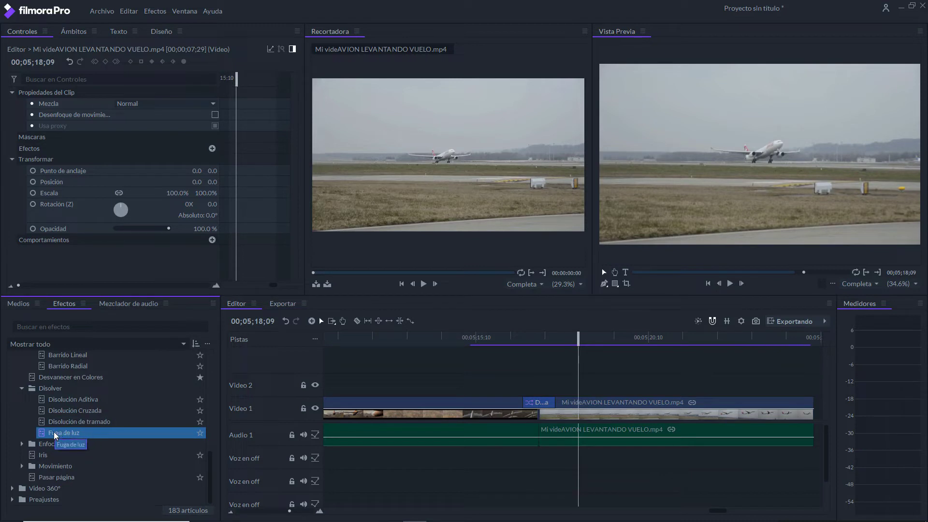
{"action": "left_click_drag", "start_coordinate": [54, 431], "coordinate": [542, 410]}
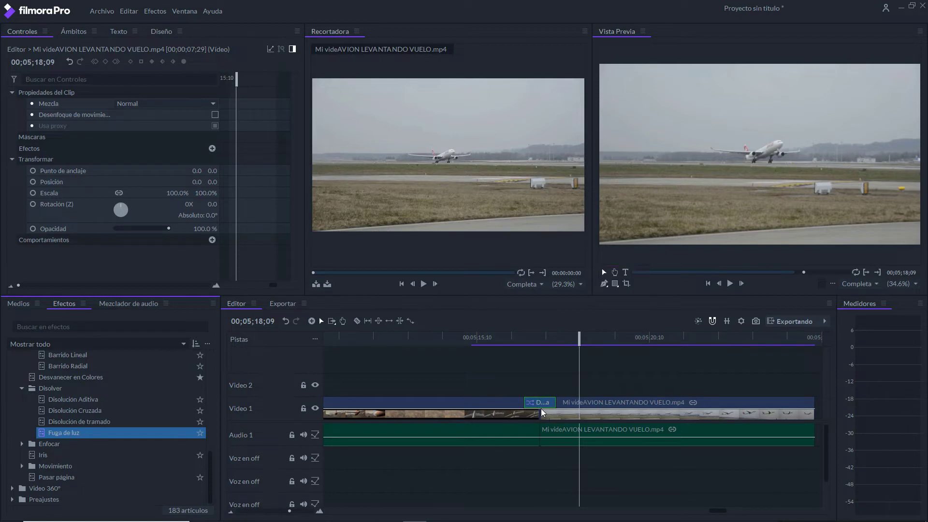
{"action": "left_click", "coordinate": [504, 336]}
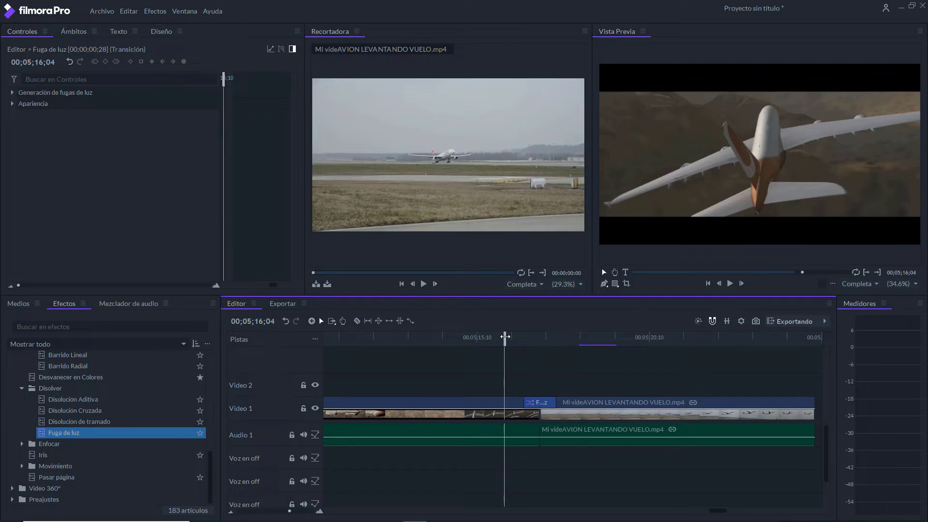
{"action": "key", "text": "space"}
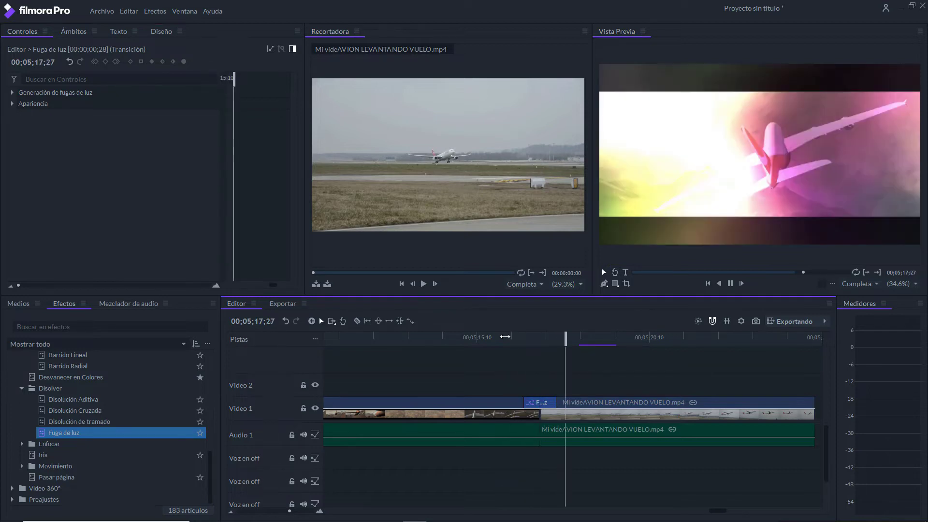
{"action": "key", "text": "space"}
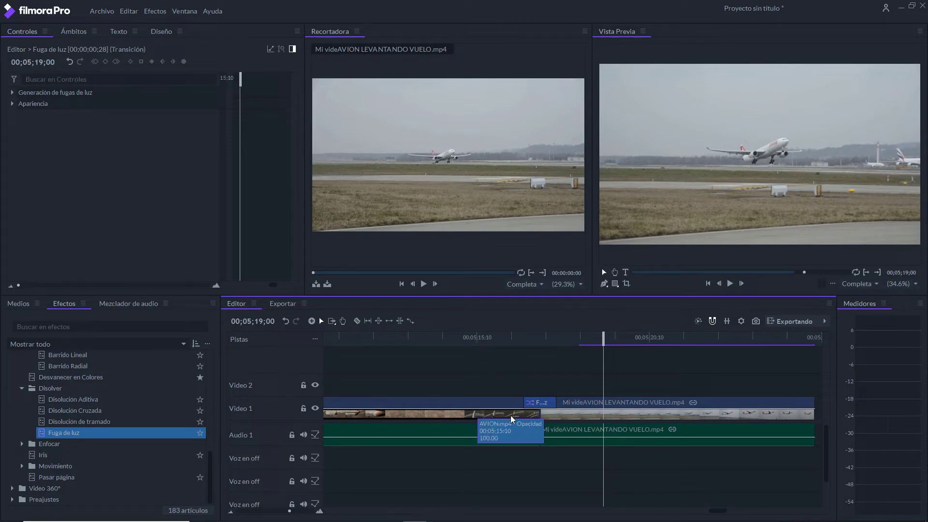
Add a Disolución Aditiva transition to the end of the last clip on Video 1 and play back the clip's ending.
{"action": "left_click_drag", "start_coordinate": [717, 511], "coordinate": [727, 516]}
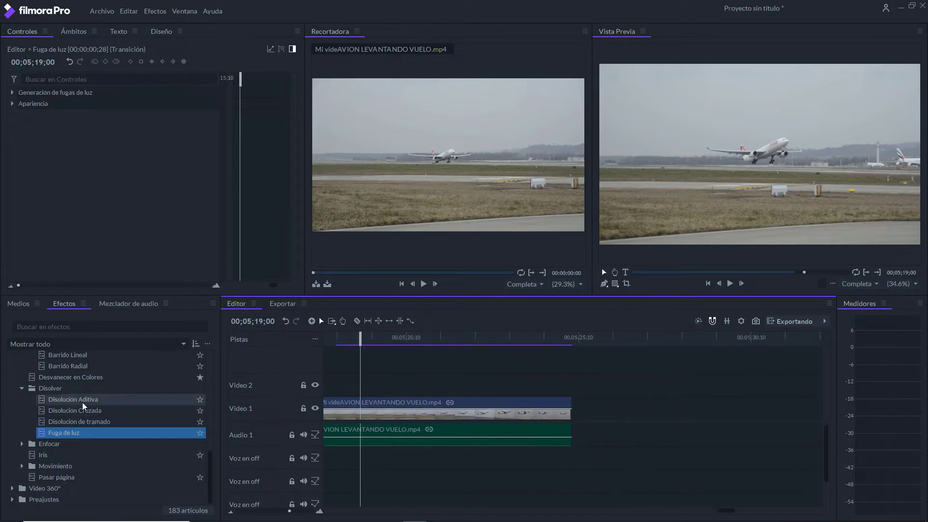
{"action": "scroll", "coordinate": [82, 402], "scroll_direction": "up", "scroll_amount": 1}
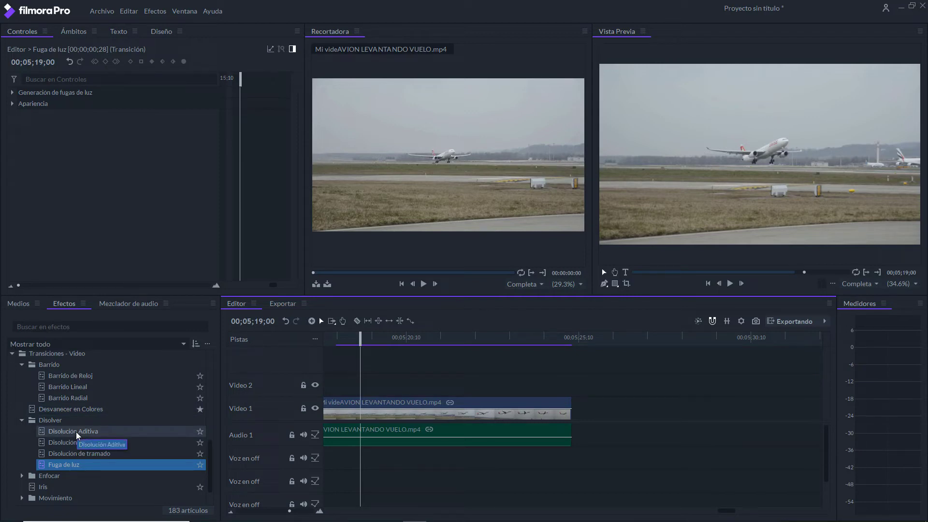
{"action": "scroll", "coordinate": [77, 432], "scroll_direction": "up", "scroll_amount": 1}
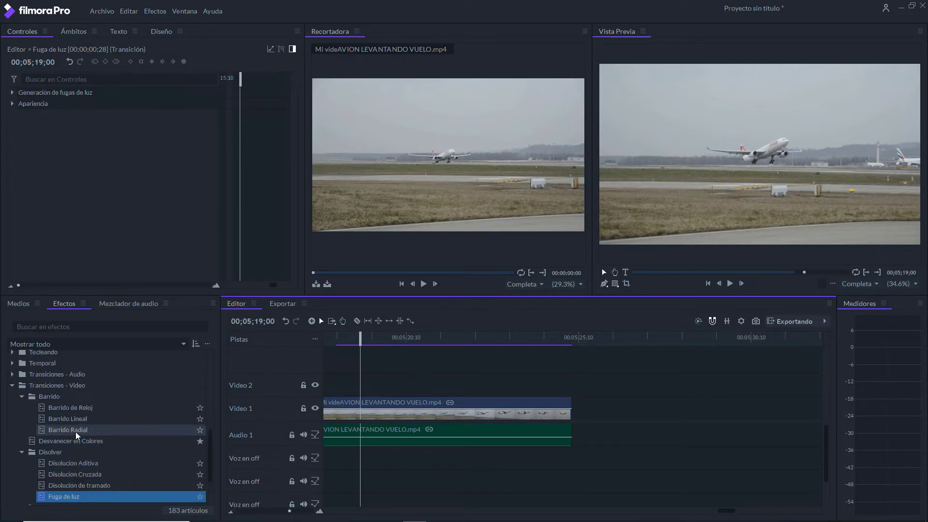
{"action": "scroll", "coordinate": [75, 432], "scroll_direction": "down", "scroll_amount": 1}
{"action": "left_click", "coordinate": [75, 432]}
{"action": "left_click_drag", "start_coordinate": [60, 434], "coordinate": [553, 406]}
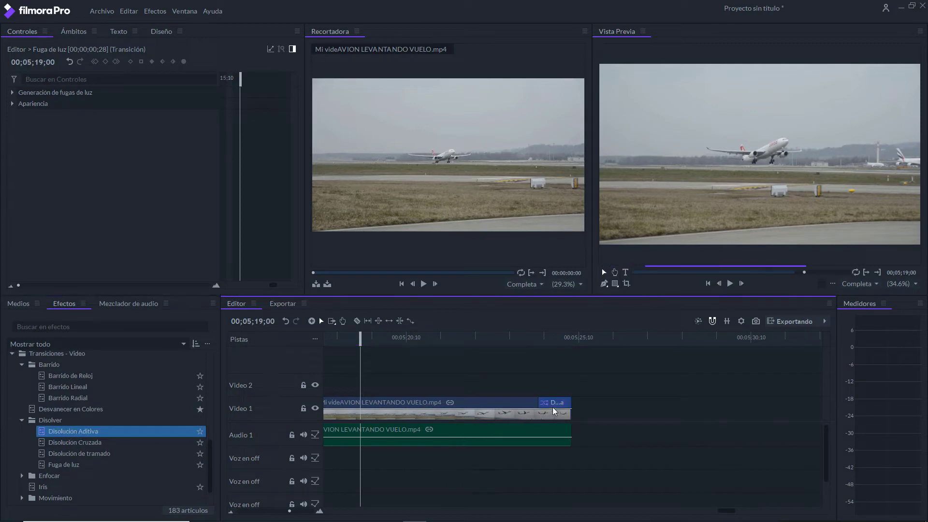
{"action": "left_click", "coordinate": [513, 341]}
{"action": "key", "text": "space"}
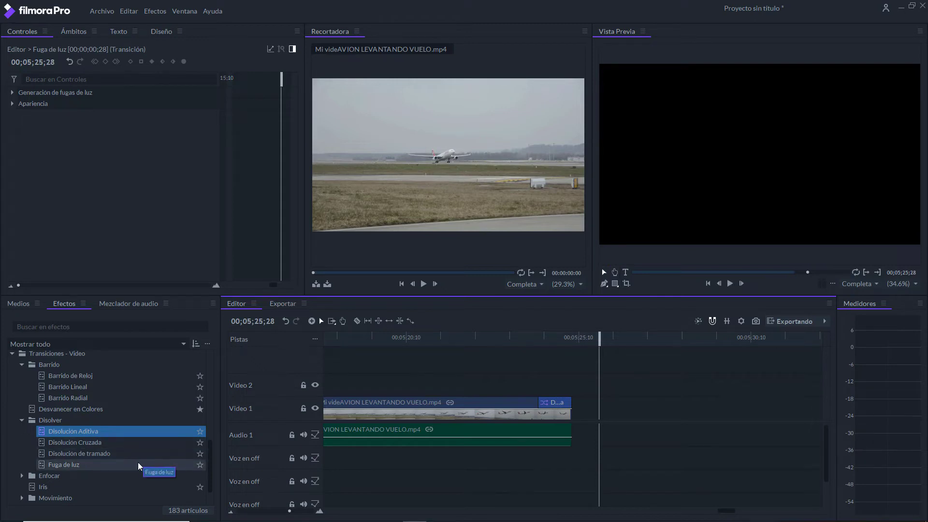
{"action": "scroll", "coordinate": [138, 462], "scroll_direction": "down", "scroll_amount": 1}
{"action": "left_click_drag", "start_coordinate": [209, 464], "coordinate": [218, 401]}
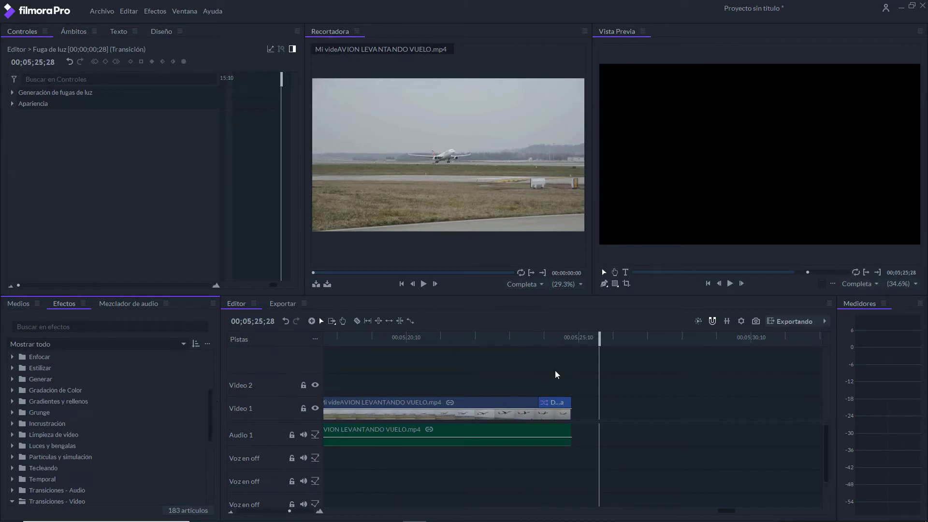
Create a text title reading "EDITION PRO VIDEO PHOTO" in the preview, at 00;05;25;28 after the last clip.
{"action": "left_click", "coordinate": [626, 272]}
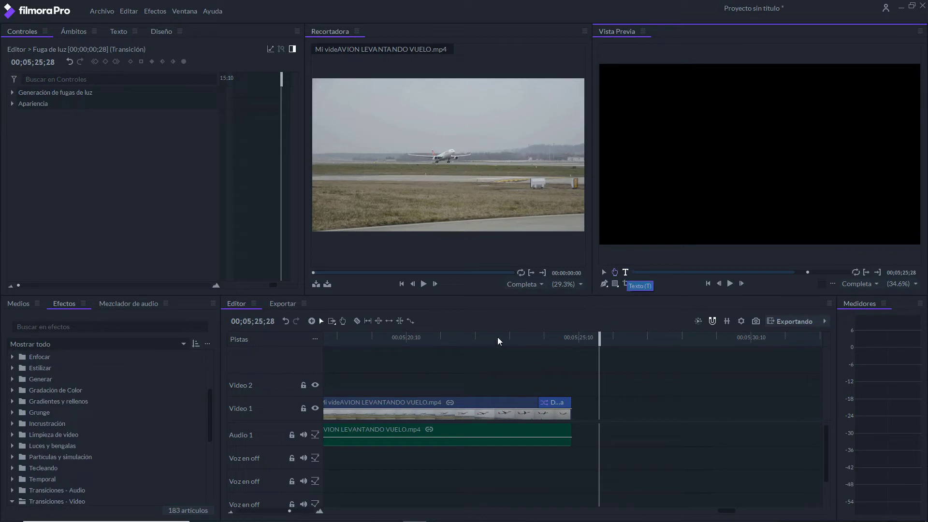
{"action": "left_click", "coordinate": [693, 160]}
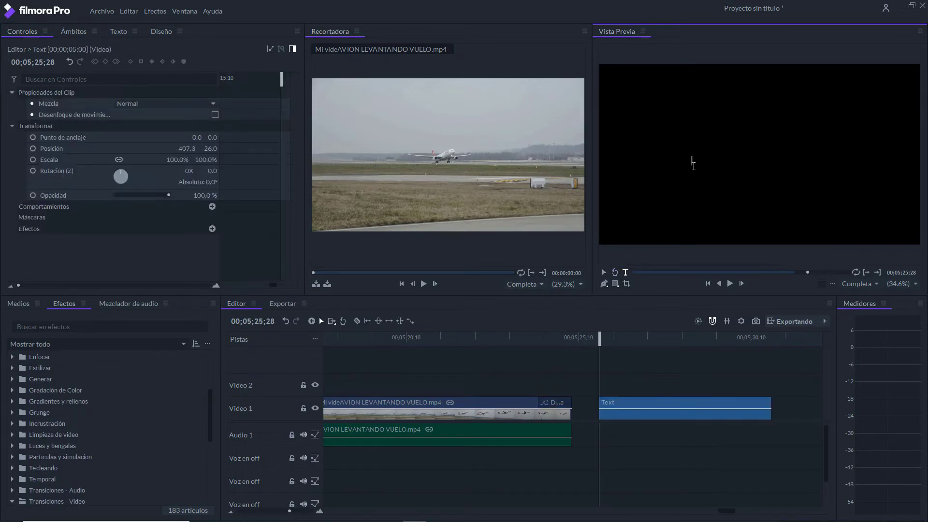
{"action": "type", "text": "EDI"}
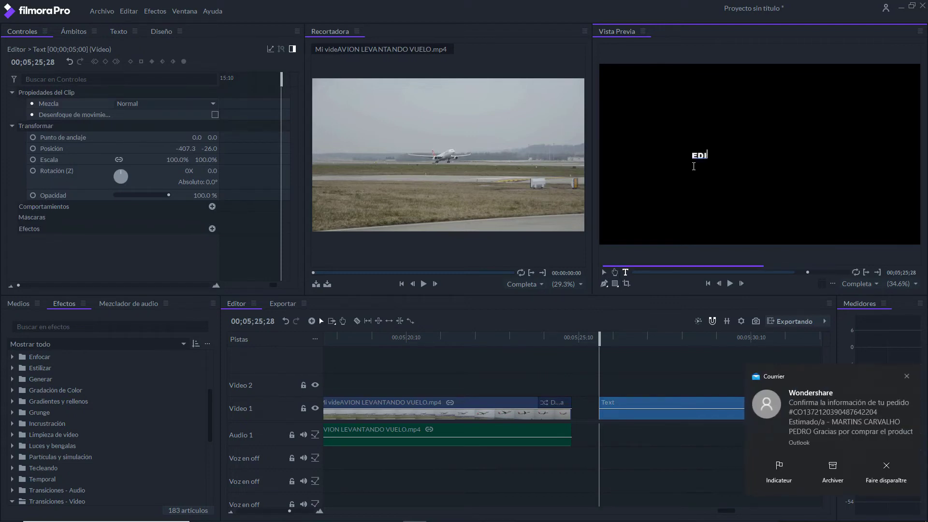
{"action": "type", "text": "TION PRO VIDEO PHOT"}
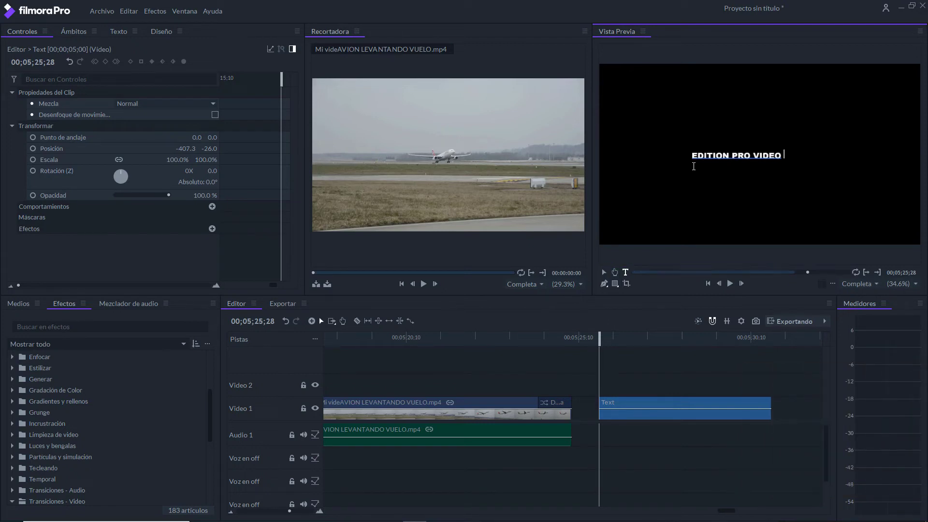
{"action": "type", "text": "O"}
Scale the "EDITION PRO VIDEO PHOTO" title to 190% and shift it horizontally to position -632.3 to centre it.
{"action": "left_click", "coordinate": [692, 403]}
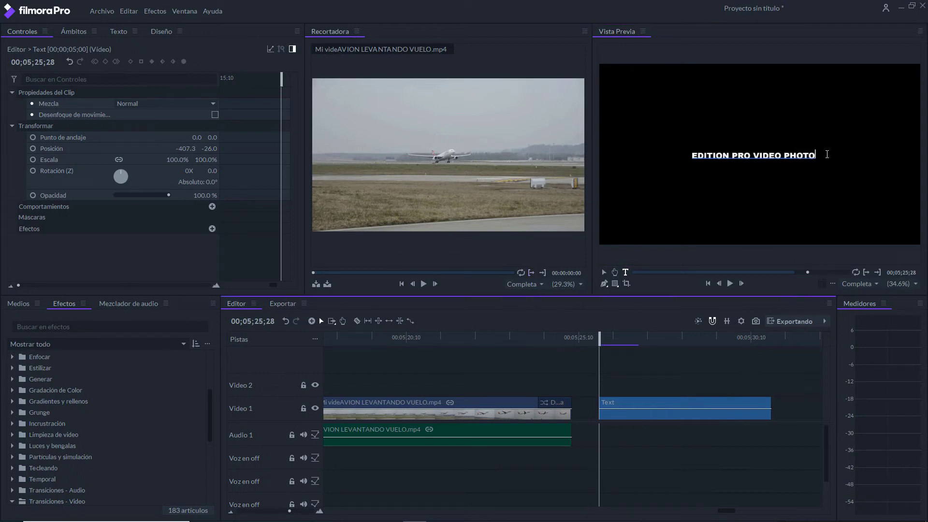
{"action": "left_click_drag", "start_coordinate": [828, 154], "coordinate": [687, 155]}
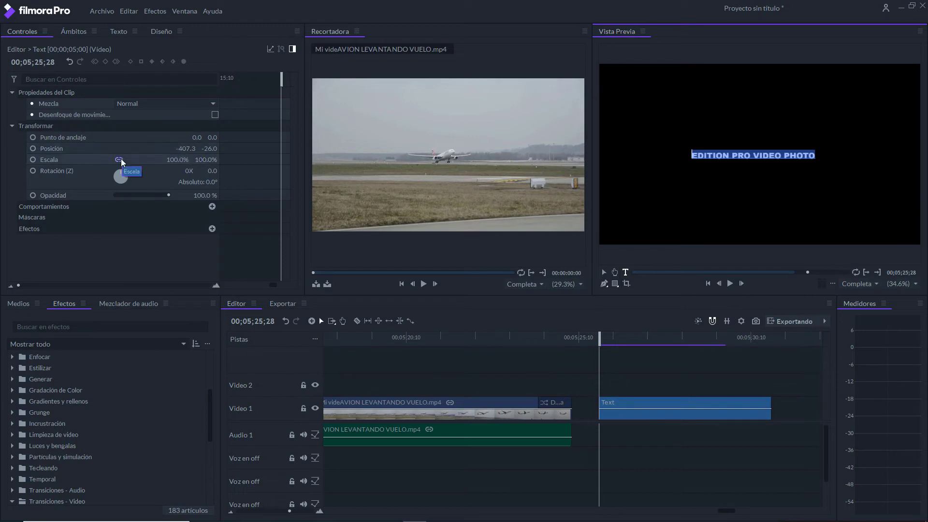
{"action": "key", "text": "Right"}
{"action": "key", "text": "Right"}
{"action": "key", "text": "Right"}
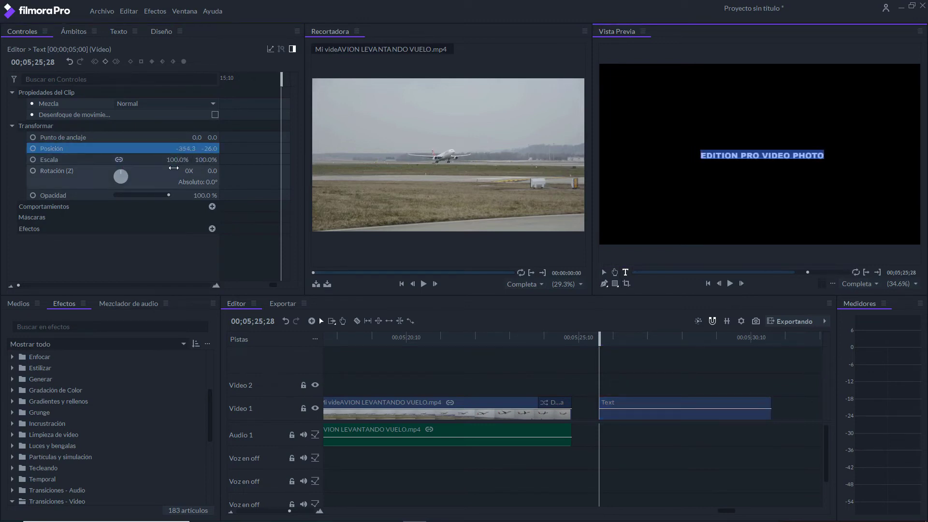
{"action": "left_click_drag", "start_coordinate": [177, 160], "coordinate": [343, 159]}
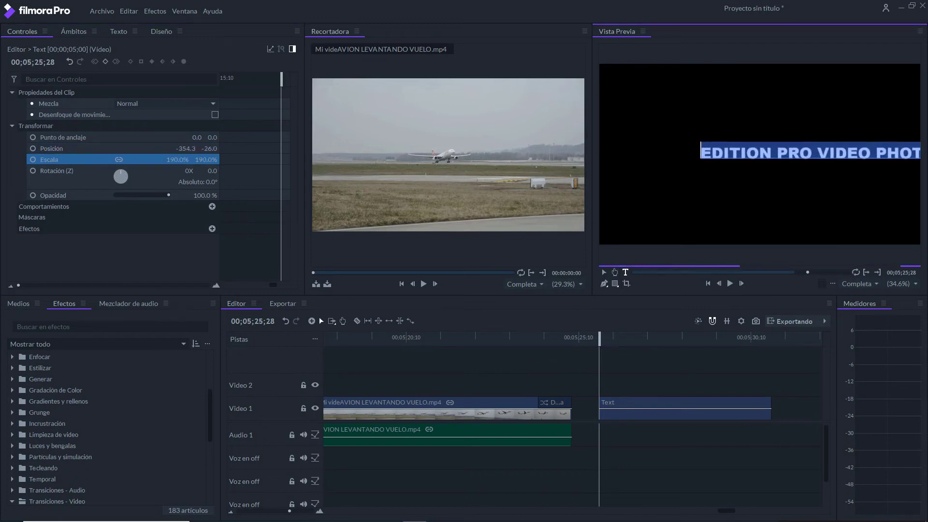
{"action": "left_click_drag", "start_coordinate": [797, 152], "coordinate": [749, 153]}
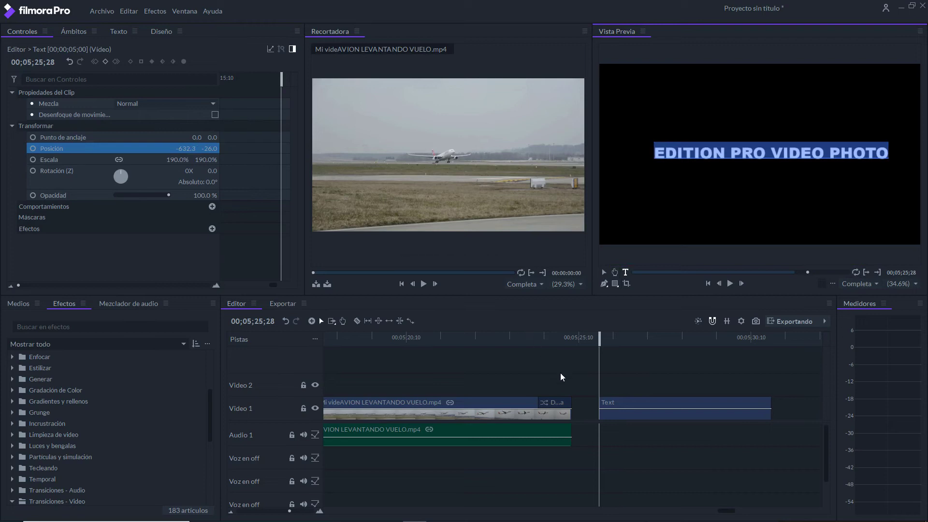
Move the title clip to Video 2, above the final seconds of the plane clip, and play it back.
{"action": "left_click_drag", "start_coordinate": [626, 402], "coordinate": [414, 378]}
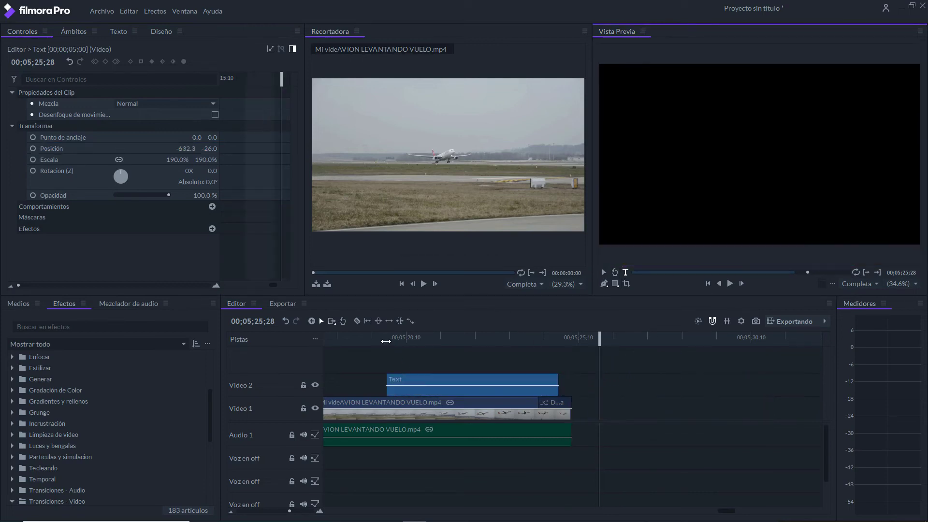
{"action": "left_click", "coordinate": [385, 339]}
{"action": "key", "text": "space"}
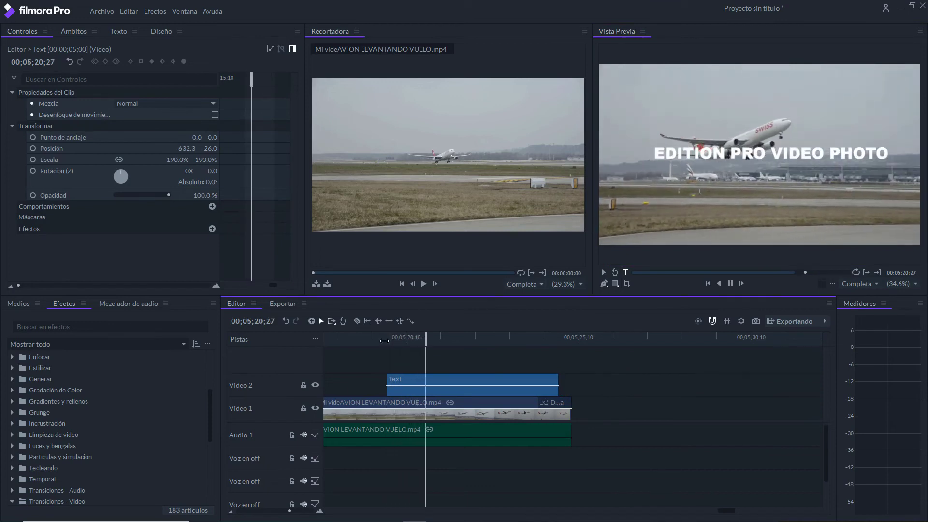
{"action": "left_click_drag", "start_coordinate": [429, 337], "coordinate": [415, 338]}
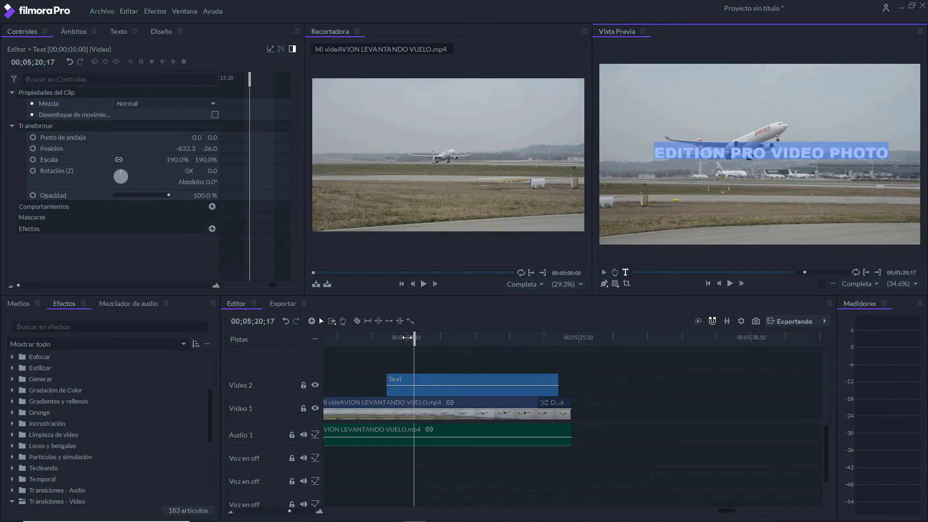
{"action": "key", "text": "BackSpace"}
Add an Empujar transition from the Movimiento video transitions to the start of the title clip on Video 2.
{"action": "left_click_drag", "start_coordinate": [211, 419], "coordinate": [205, 470]}
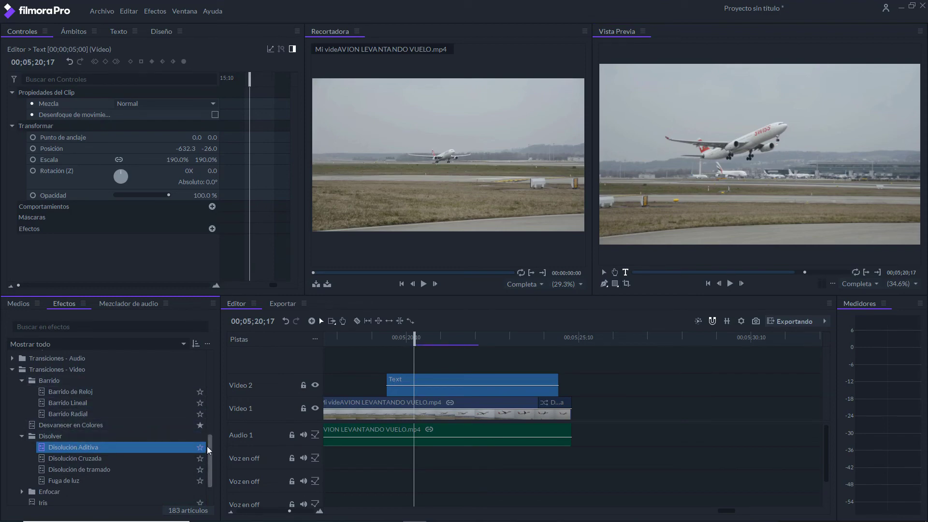
{"action": "left_click_drag", "start_coordinate": [210, 451], "coordinate": [209, 470]}
{"action": "left_click", "coordinate": [22, 466]}
{"action": "left_click", "coordinate": [60, 477]}
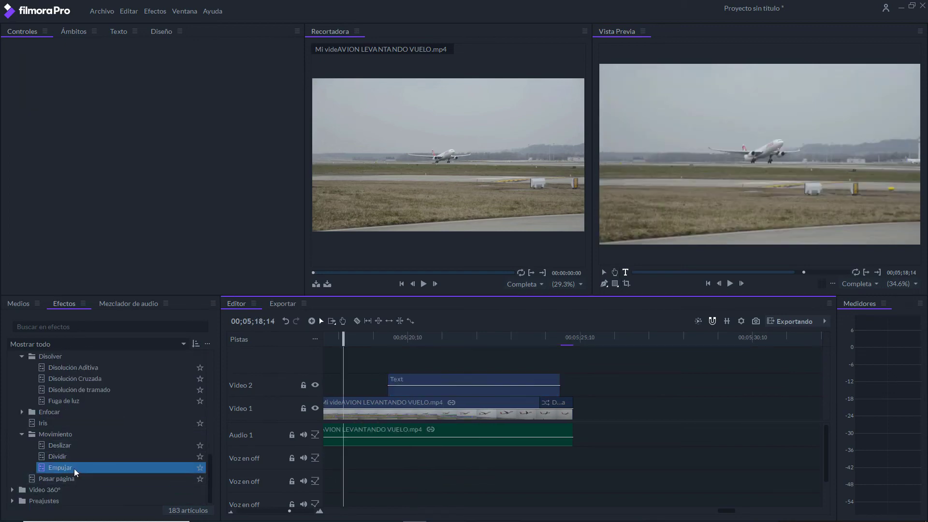
{"action": "left_click_drag", "start_coordinate": [68, 468], "coordinate": [415, 384]}
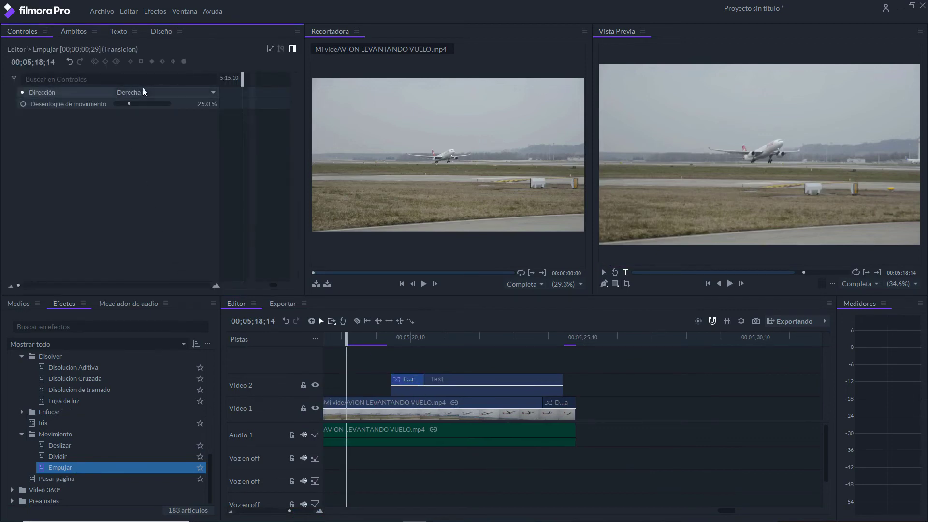
Keep the Empujar direction at Derecha, enable keyframing for its Desenfoque de movimiento, set it to 42%, and play back the title's entrance.
{"action": "left_click", "coordinate": [214, 92]}
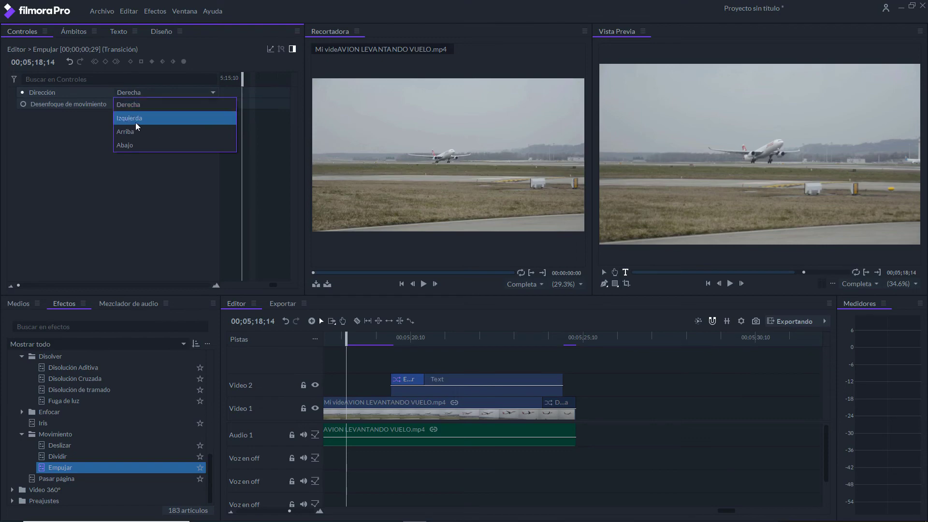
{"action": "left_click", "coordinate": [213, 93]}
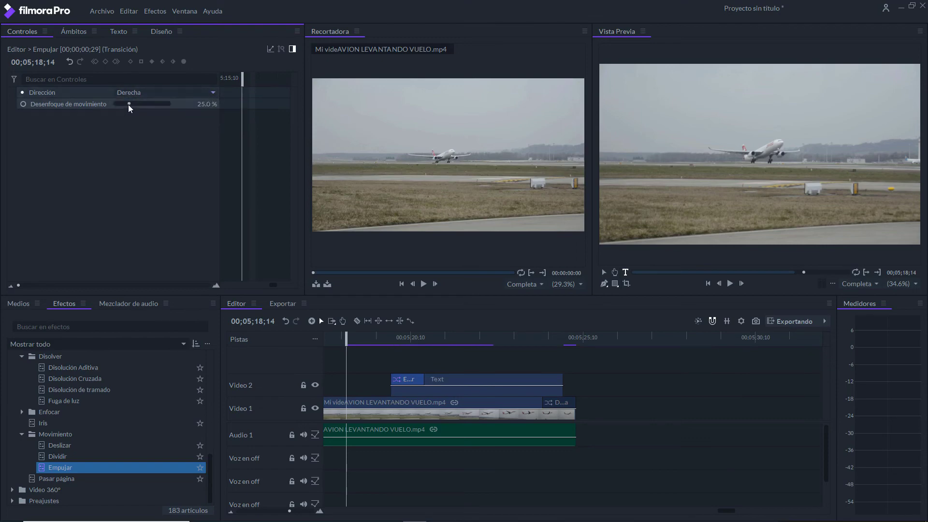
{"action": "left_click", "coordinate": [22, 103]}
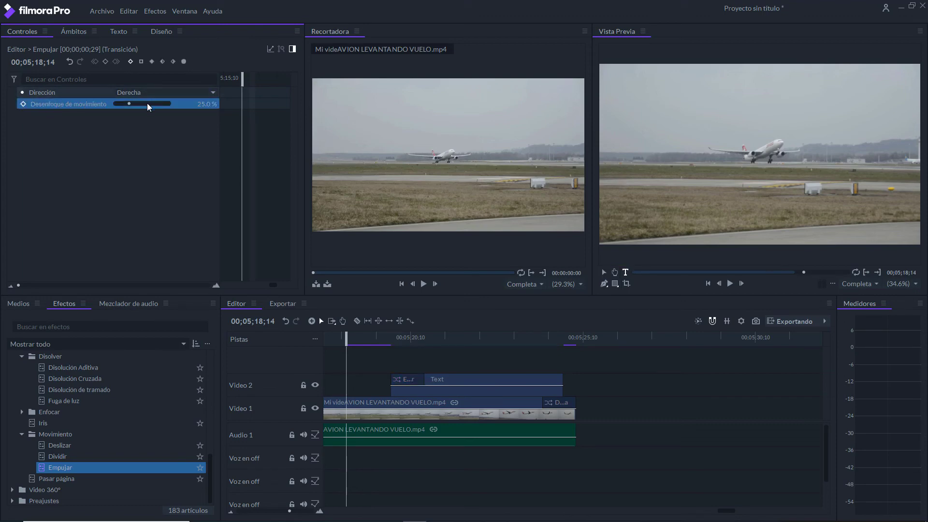
{"action": "left_click_drag", "start_coordinate": [130, 103], "coordinate": [137, 102]}
{"action": "key", "text": "space"}
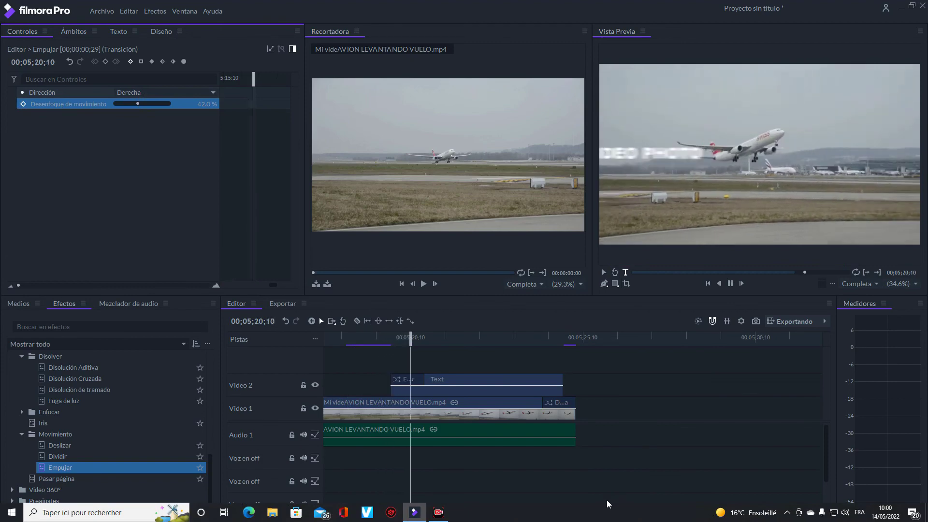